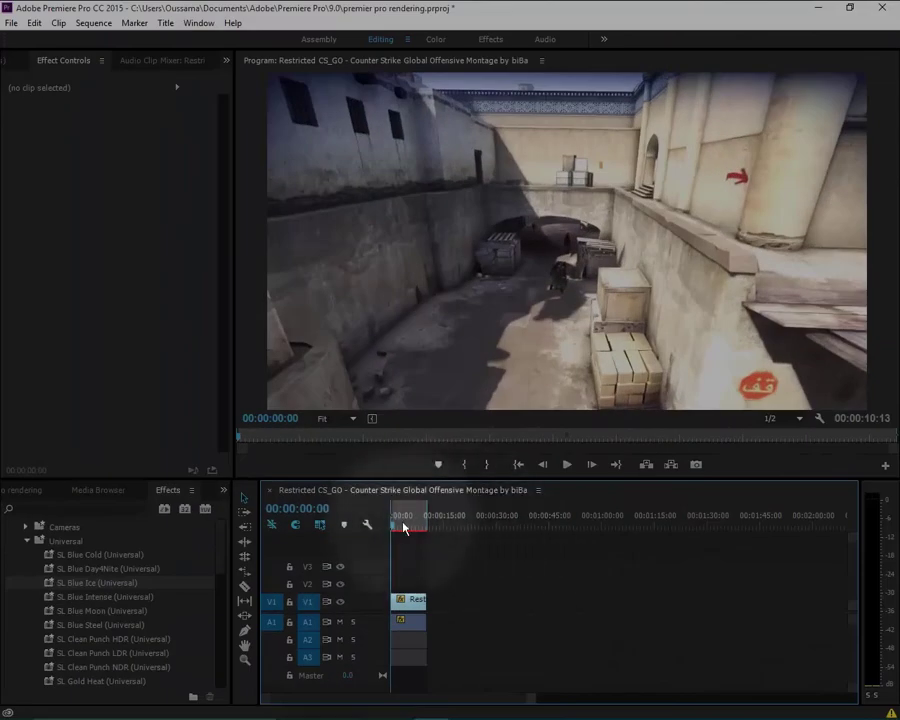
# Preview the montage's opening and set the in point at the sequence start.
pyautogui.moveTo(392, 527); pyautogui.dragTo(414, 578)
pyautogui.press('Home')
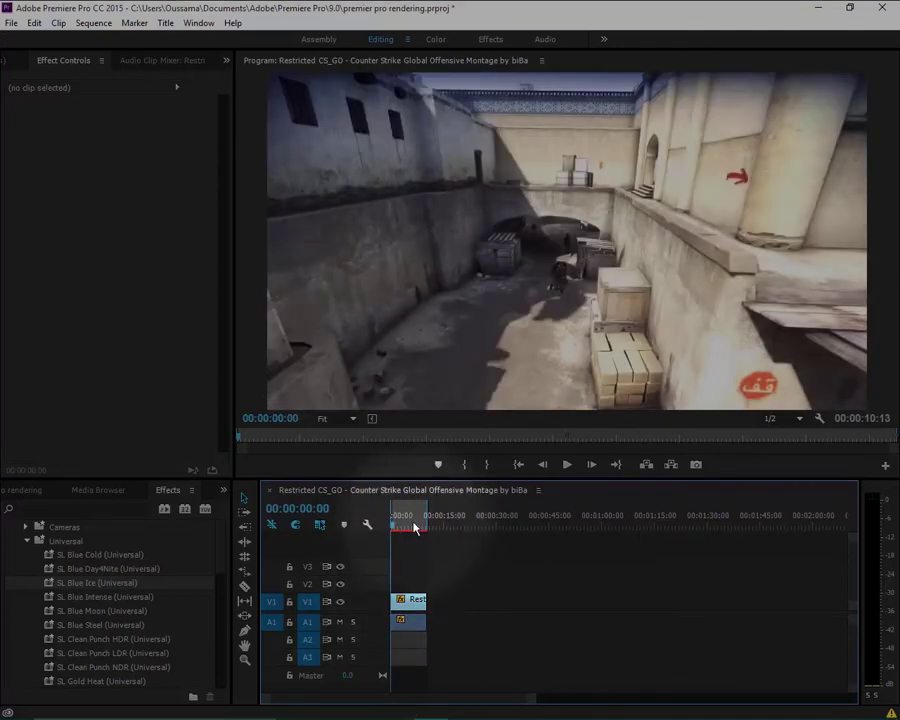
pyautogui.moveTo(395, 532)
pyautogui.mouseDown()
pyautogui.moveTo(401, 528)
pyautogui.moveTo(379, 538)
pyautogui.mouseUp()
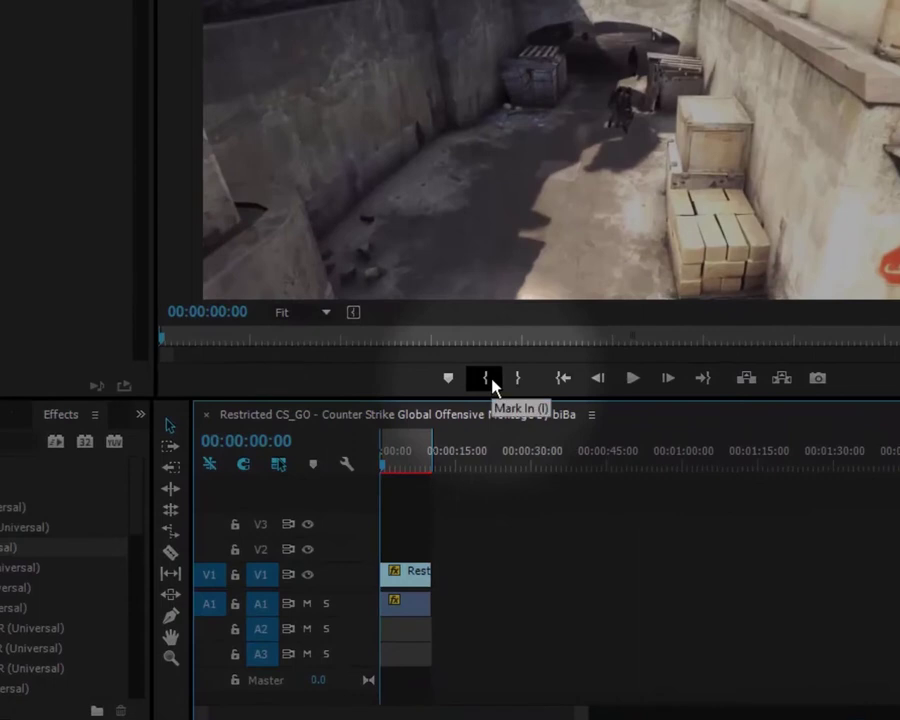
pyautogui.click(494, 386)
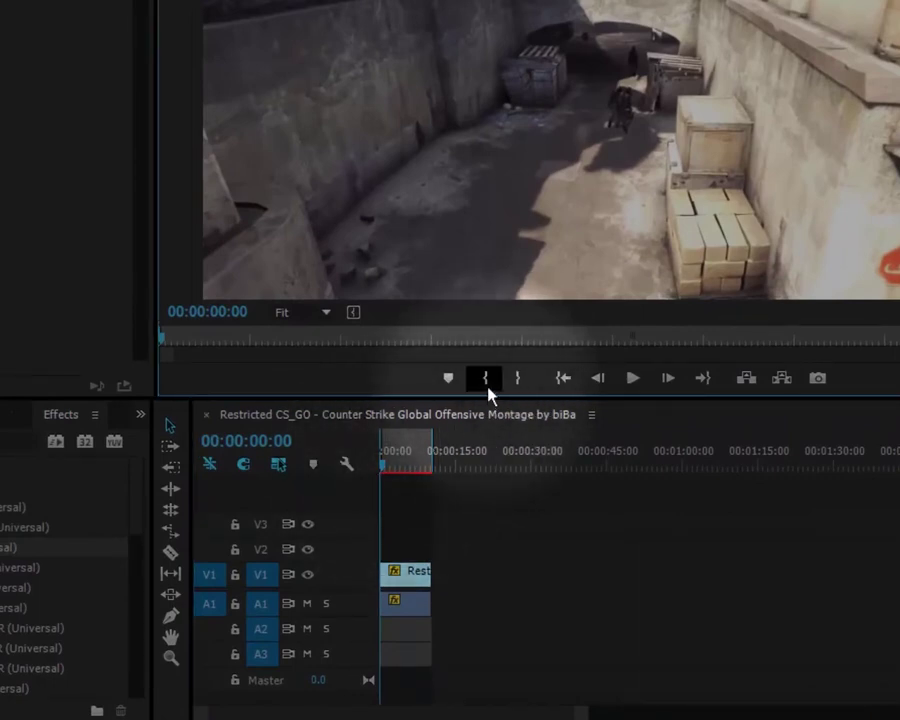
# Set the out point at the clip's end, 00:00:10:12, then preview from 00:00:02:18.
pyautogui.click(705, 380)
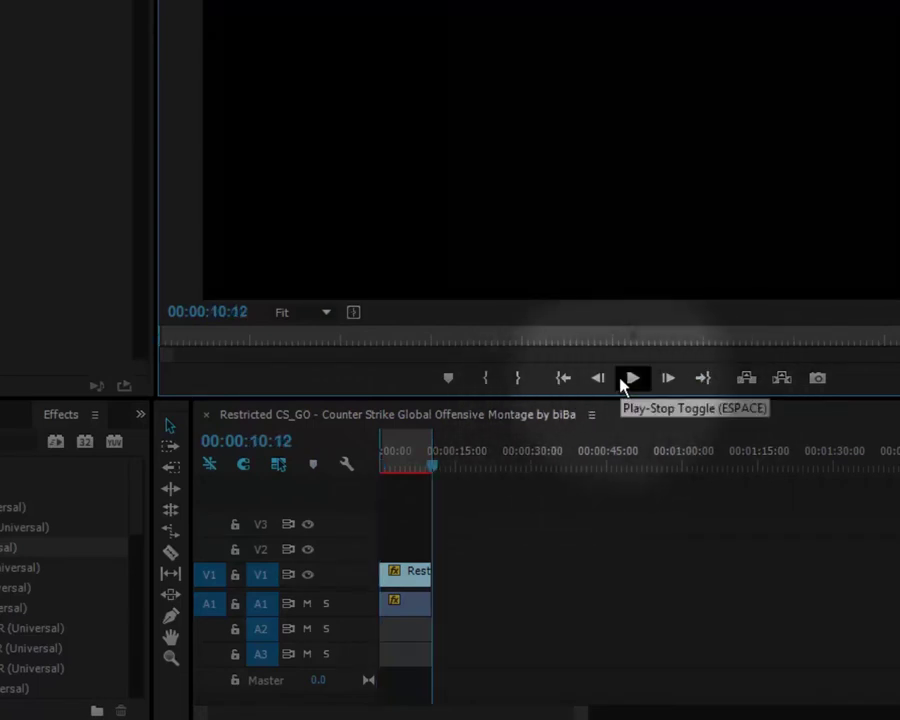
pyautogui.click(517, 379)
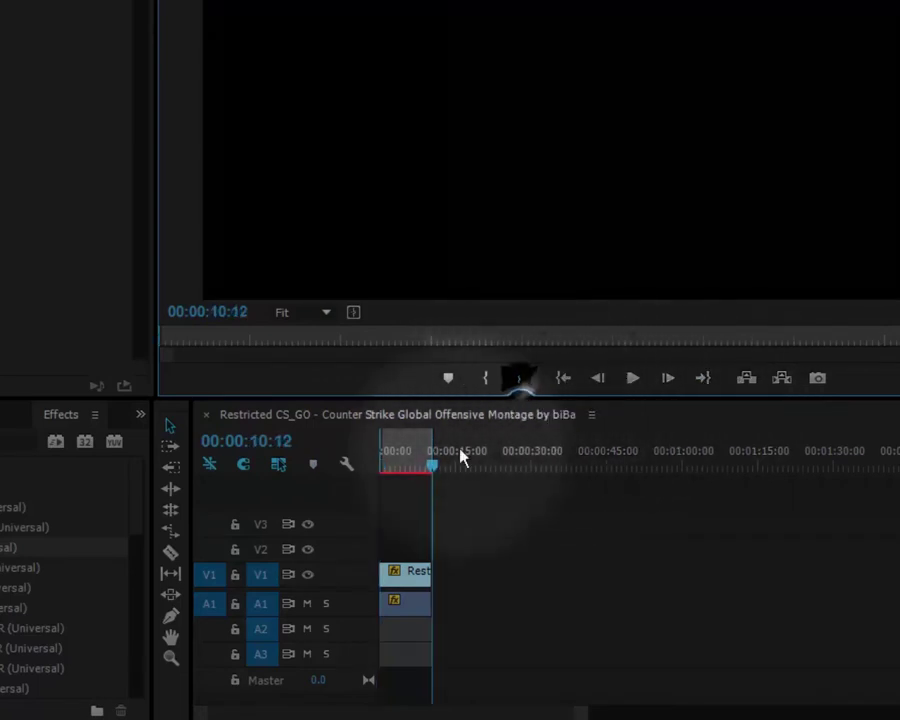
pyautogui.moveTo(432, 466); pyautogui.dragTo(394, 466)
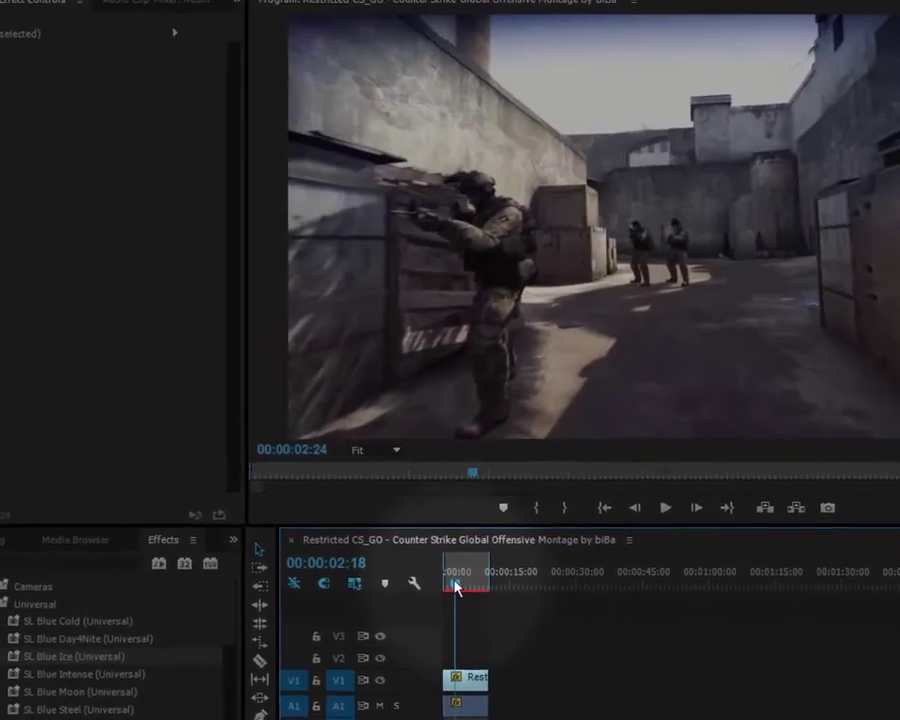
pyautogui.moveTo(457, 592)
pyautogui.mouseDown()
pyautogui.moveTo(467, 589)
pyautogui.moveTo(457, 591)
pyautogui.mouseUp()
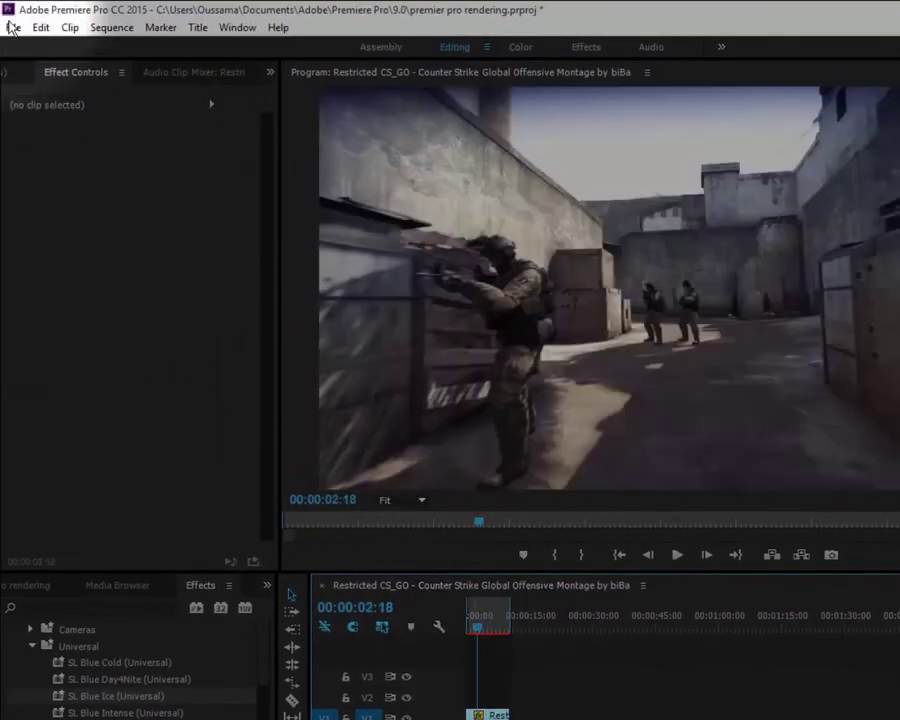
# Open the Export Settings dialog for the montage through File > Export > Media.
pyautogui.click(12, 27)
pyautogui.moveTo(86, 506)
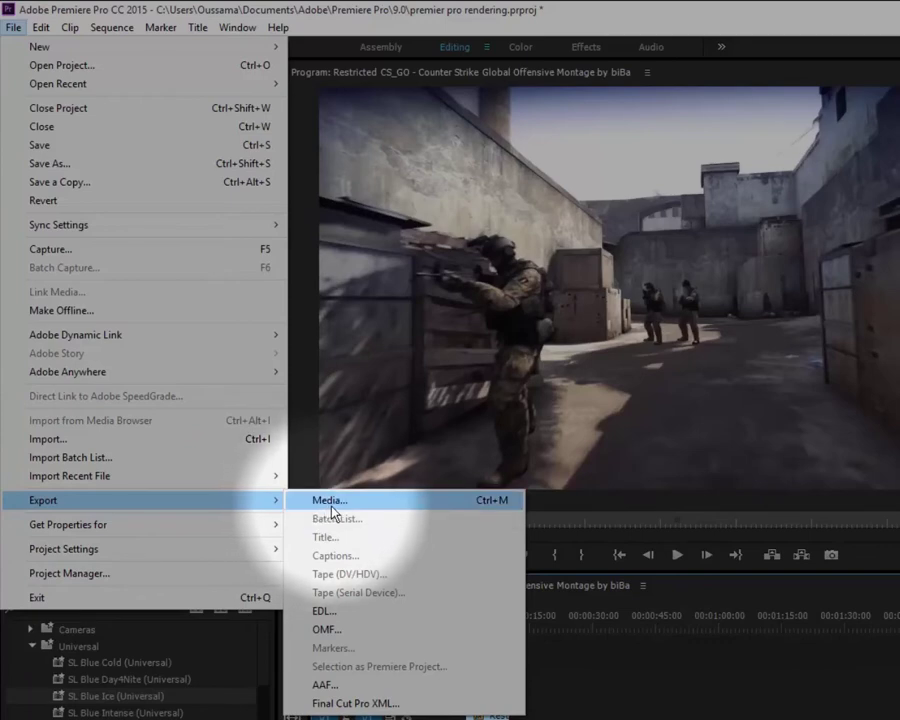
pyautogui.click(488, 510)
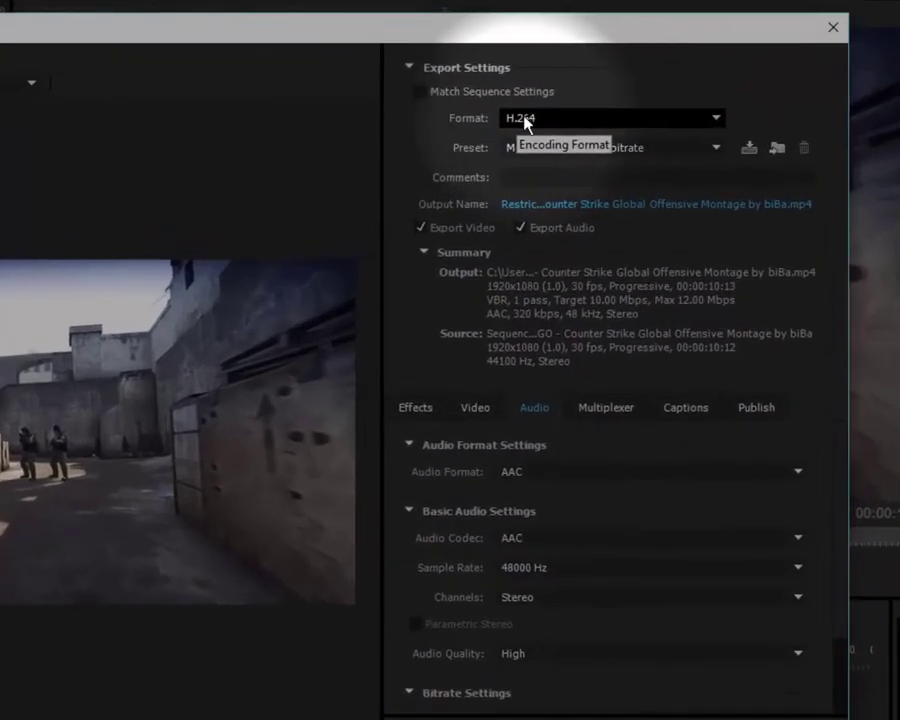
# Keep H.264 as the export format and display the export preset list.
pyautogui.click(679, 119)
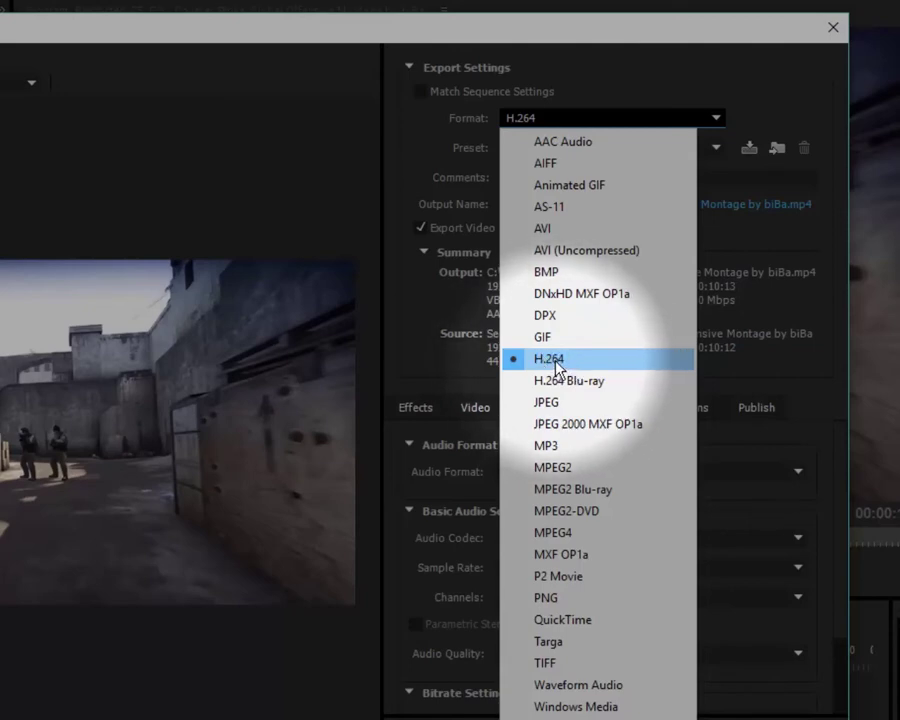
pyautogui.click(556, 368)
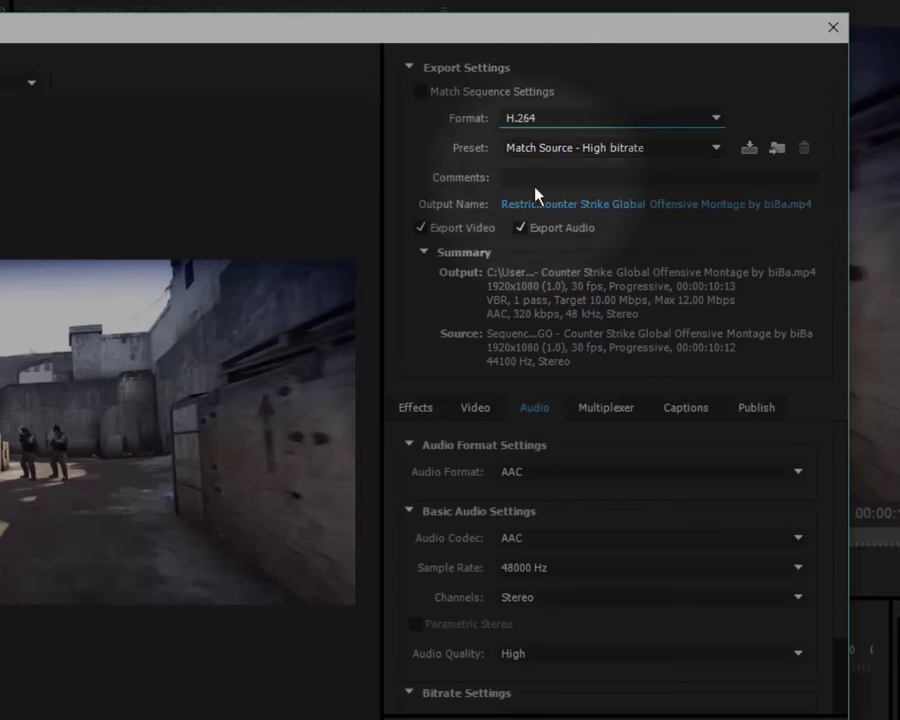
pyautogui.click(516, 152)
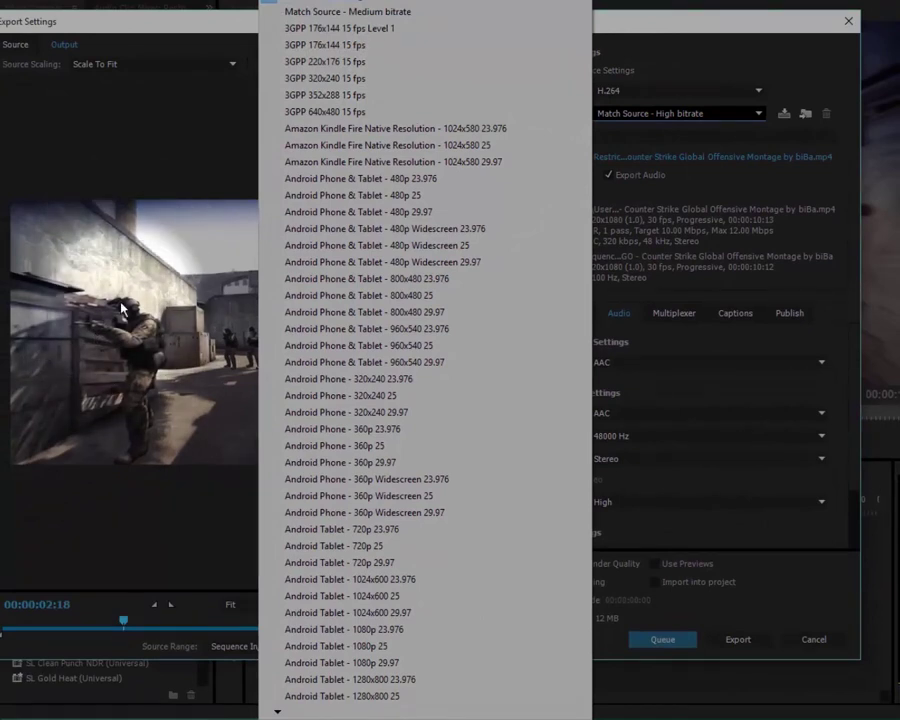
# Switch the export preset to YouTube 1080p HD, targeting 16.00 Mbps.
pyautogui.click(222, 414)
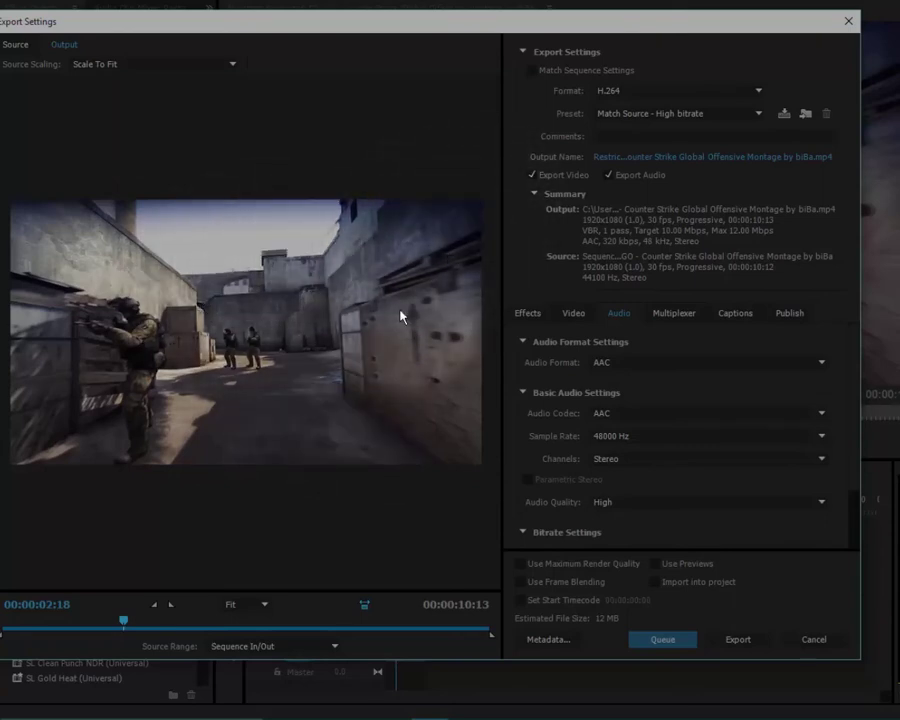
pyautogui.click(619, 116)
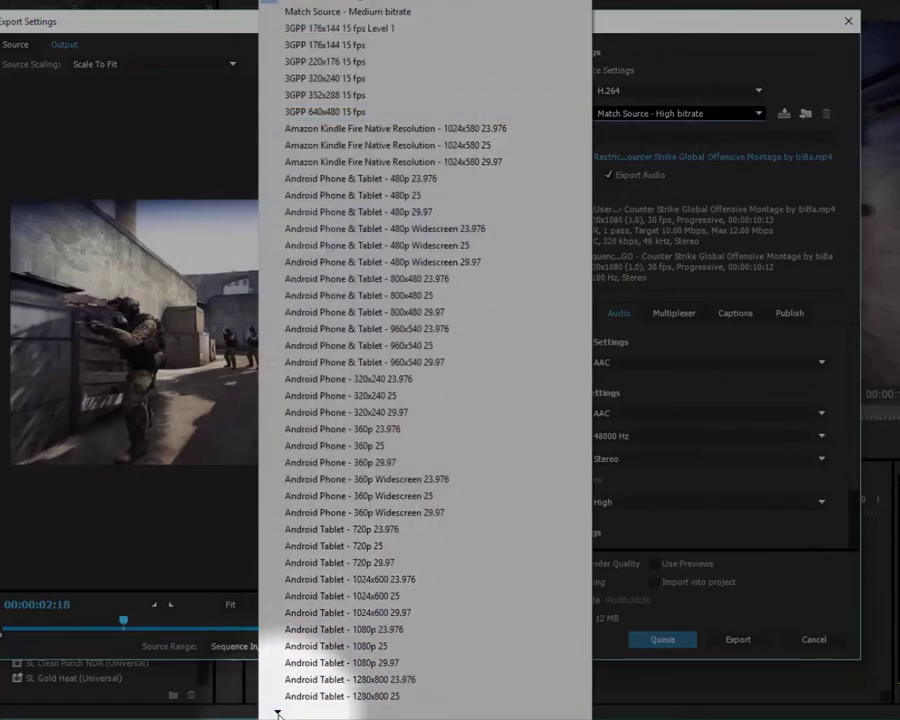
pyautogui.moveTo(278, 705)
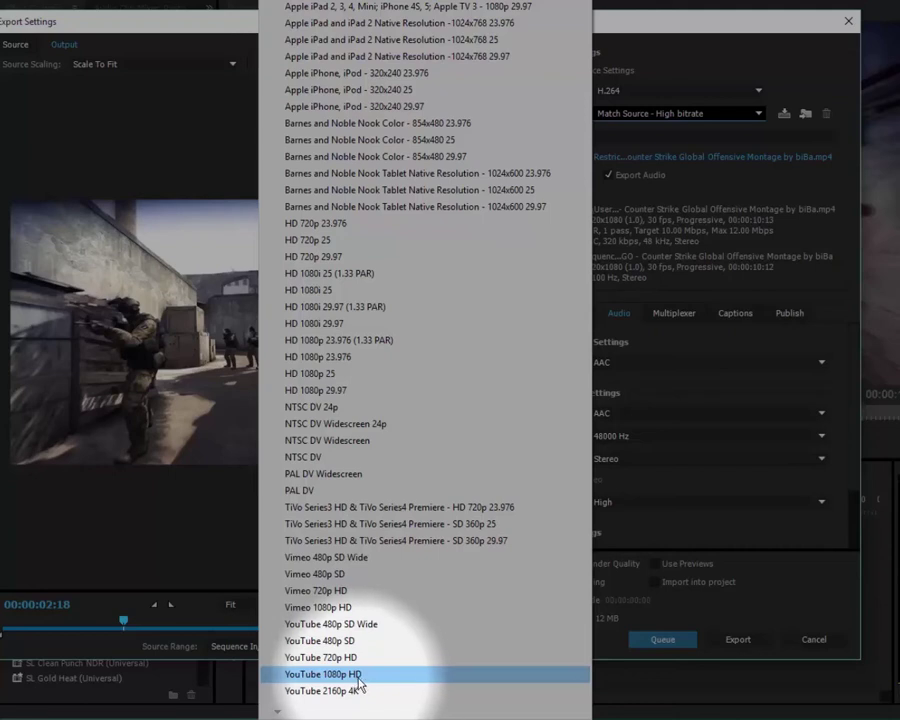
pyautogui.click(369, 677)
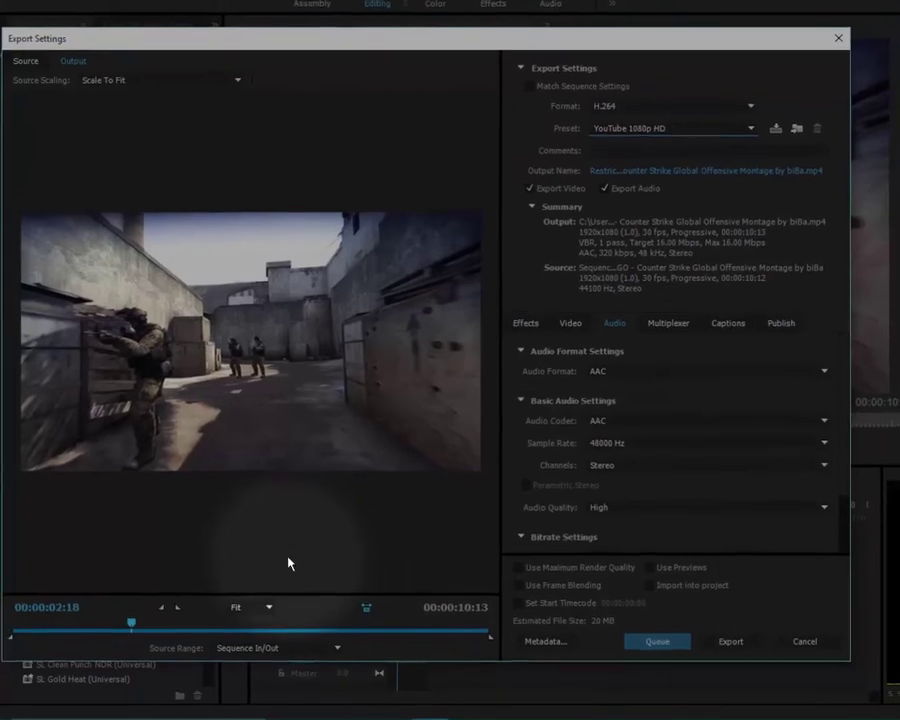
pyautogui.moveTo(131, 622); pyautogui.dragTo(72, 630)
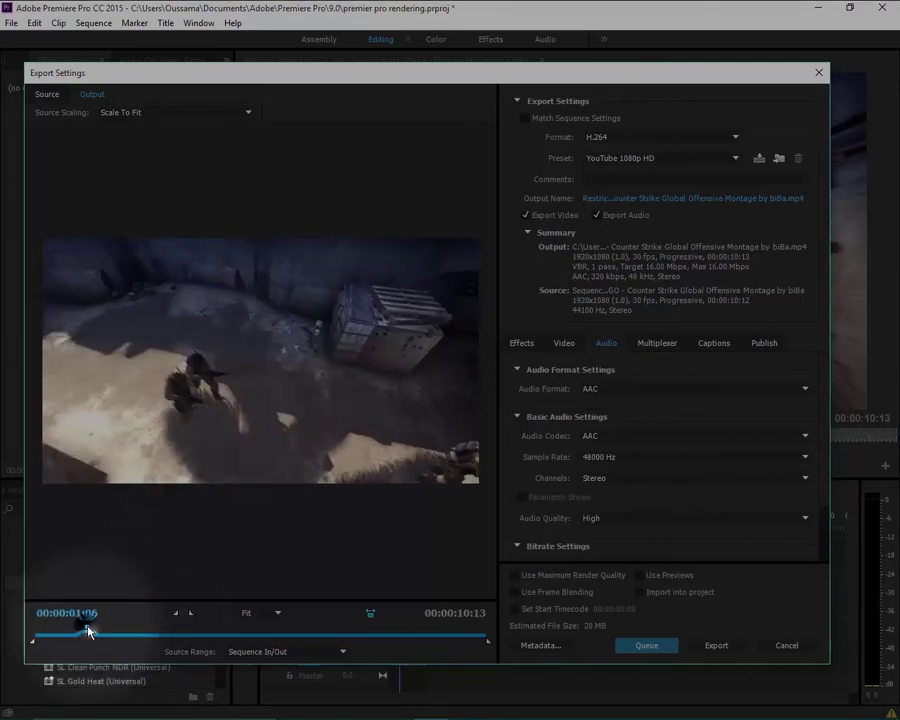
pyautogui.moveTo(88, 630); pyautogui.dragTo(401, 629)
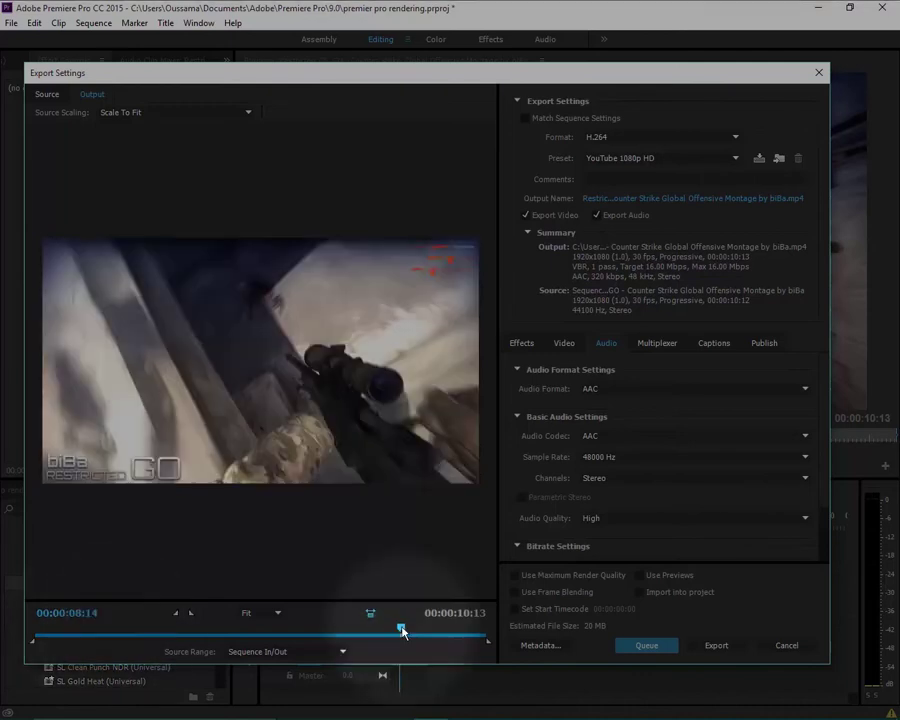
pyautogui.click(250, 653)
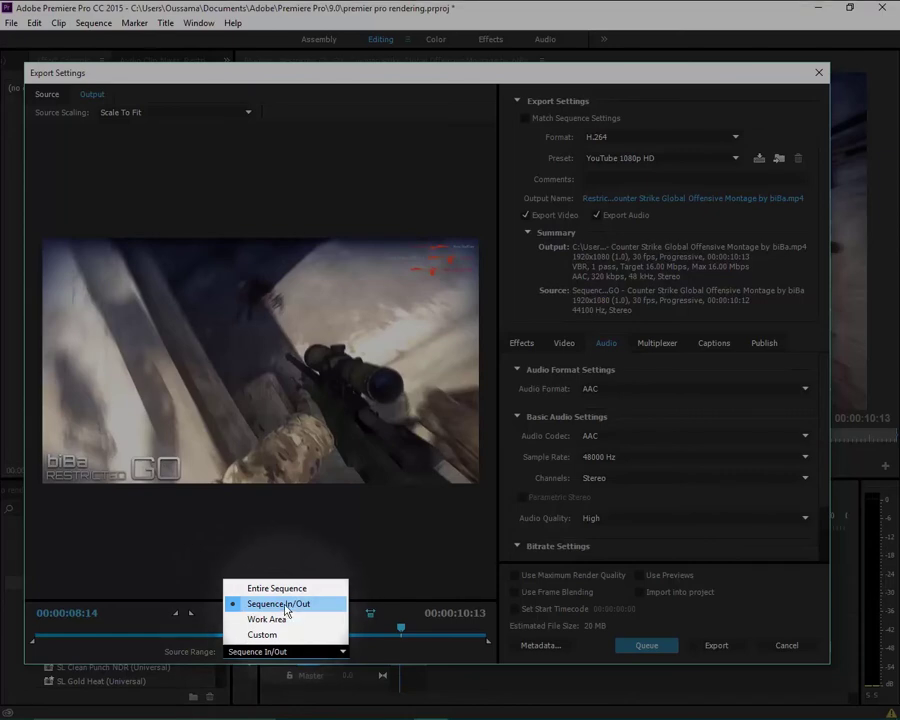
pyautogui.click(294, 612)
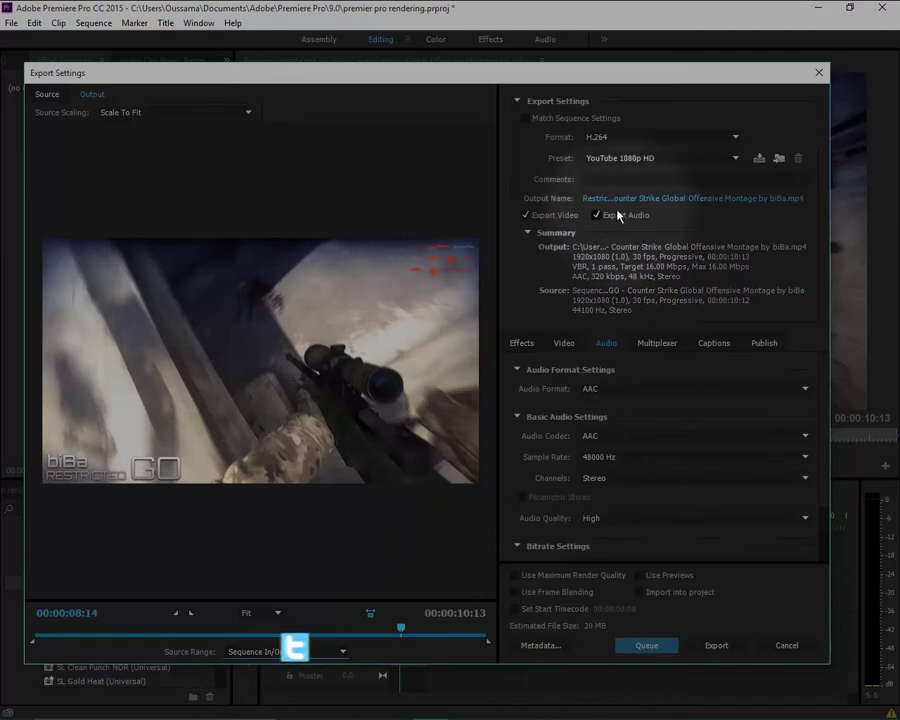
pyautogui.click(105, 115)
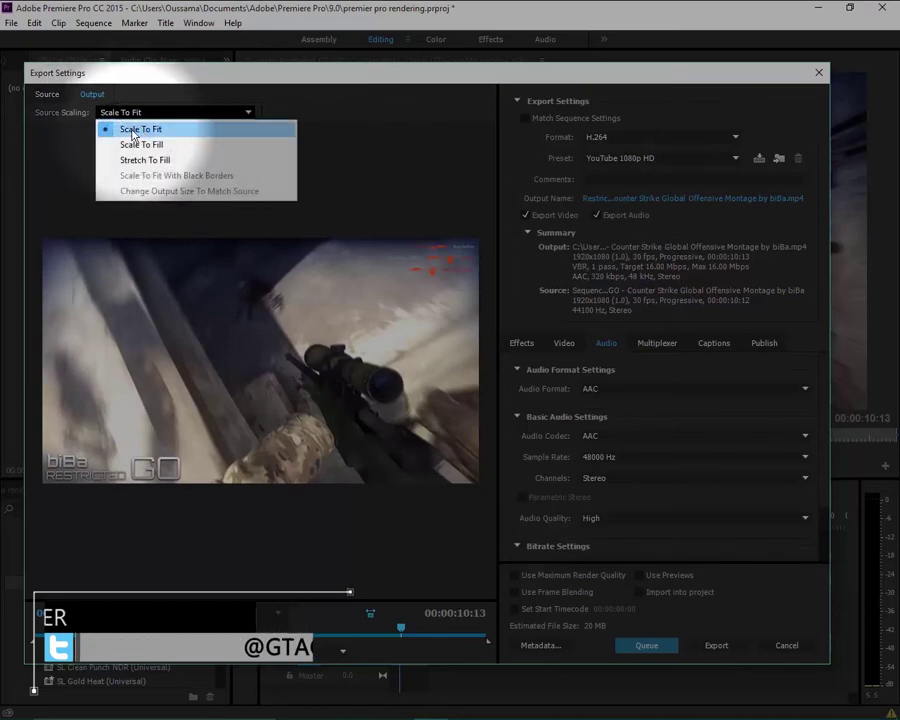
pyautogui.click(141, 130)
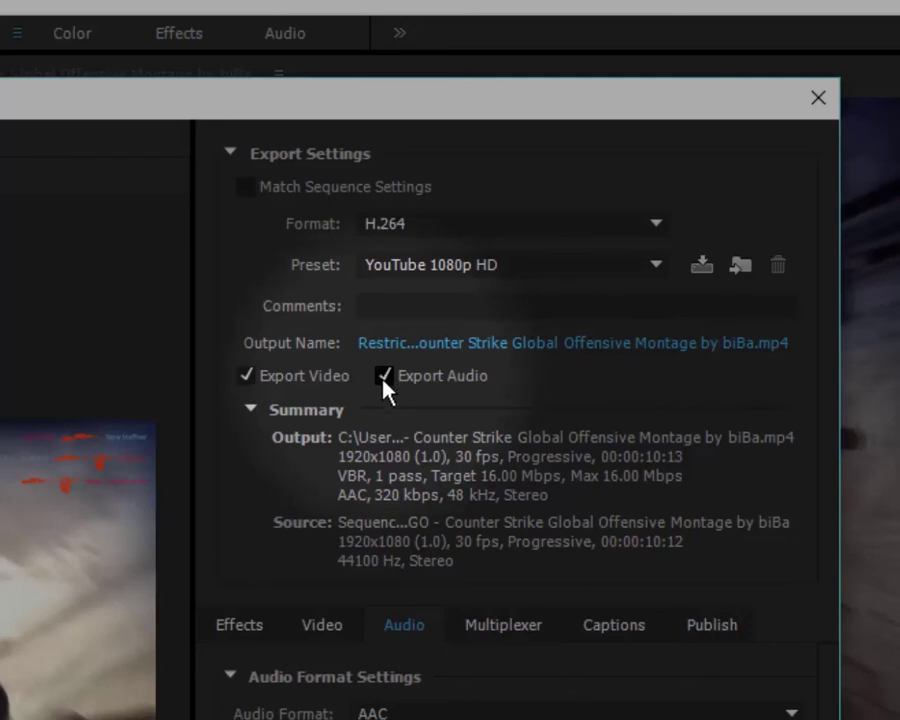
# Turn off Export Audio and review the Basic Video Settings on the Video tab.
pyautogui.click(386, 386)
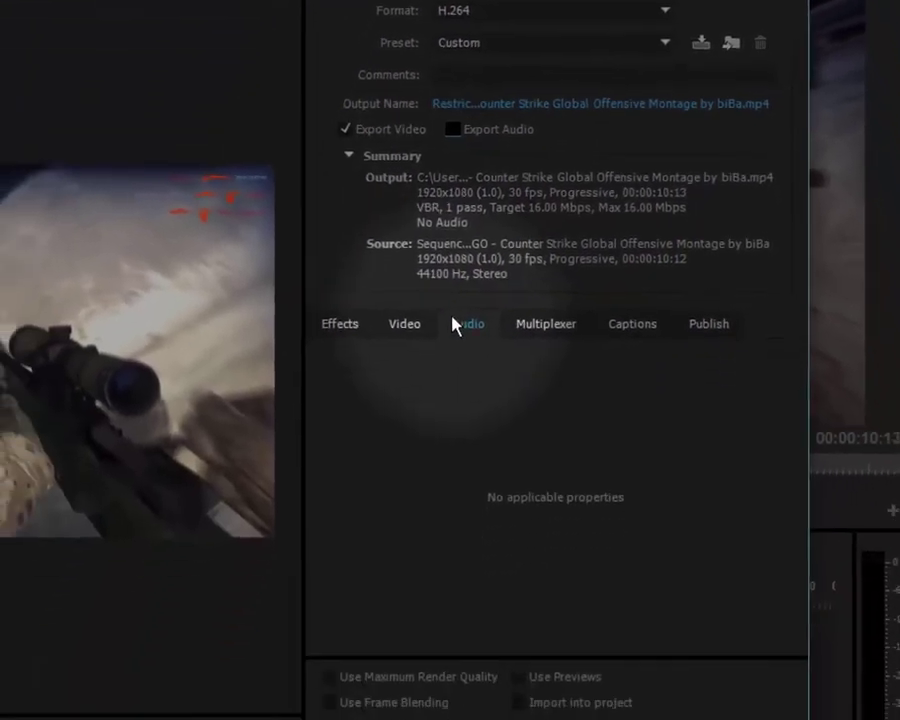
pyautogui.click(404, 323)
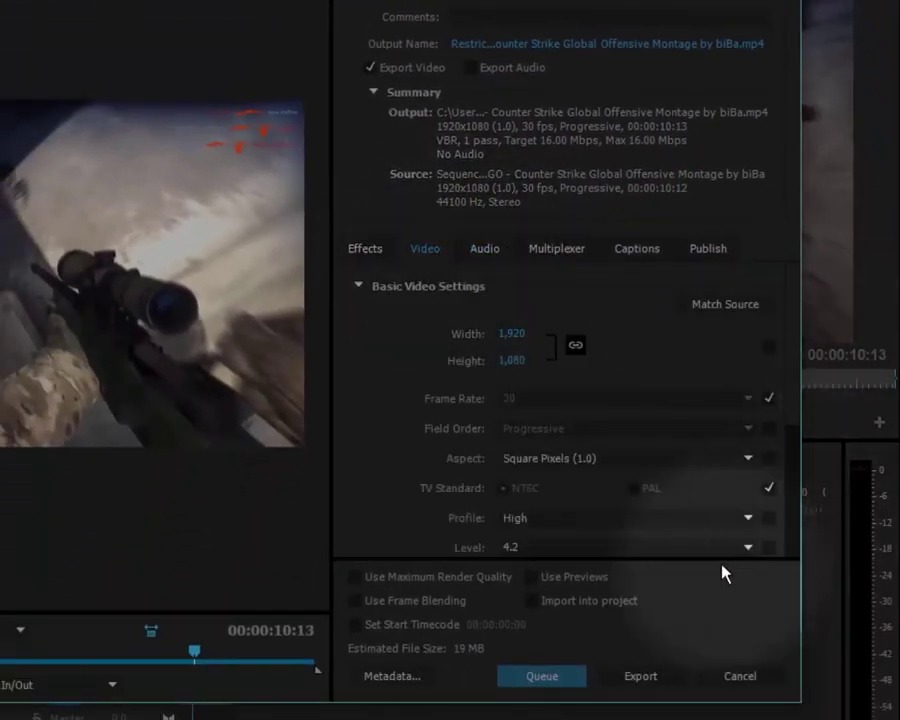
pyautogui.moveTo(800, 418); pyautogui.dragTo(804, 348)
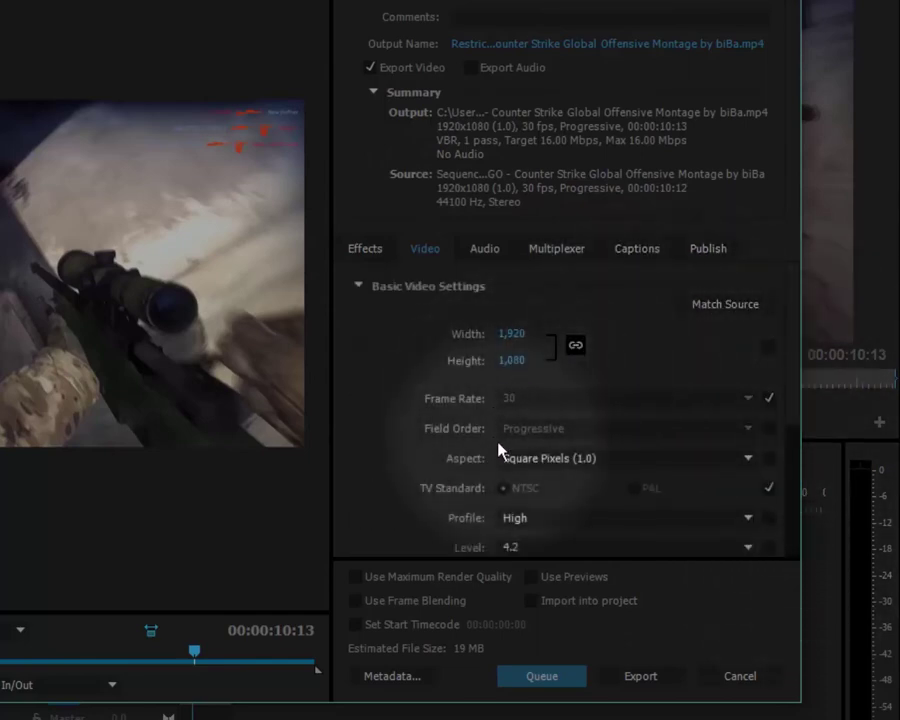
pyautogui.moveTo(792, 358)
pyautogui.mouseDown()
pyautogui.moveTo(800, 526)
pyautogui.moveTo(793, 383)
pyautogui.mouseUp()
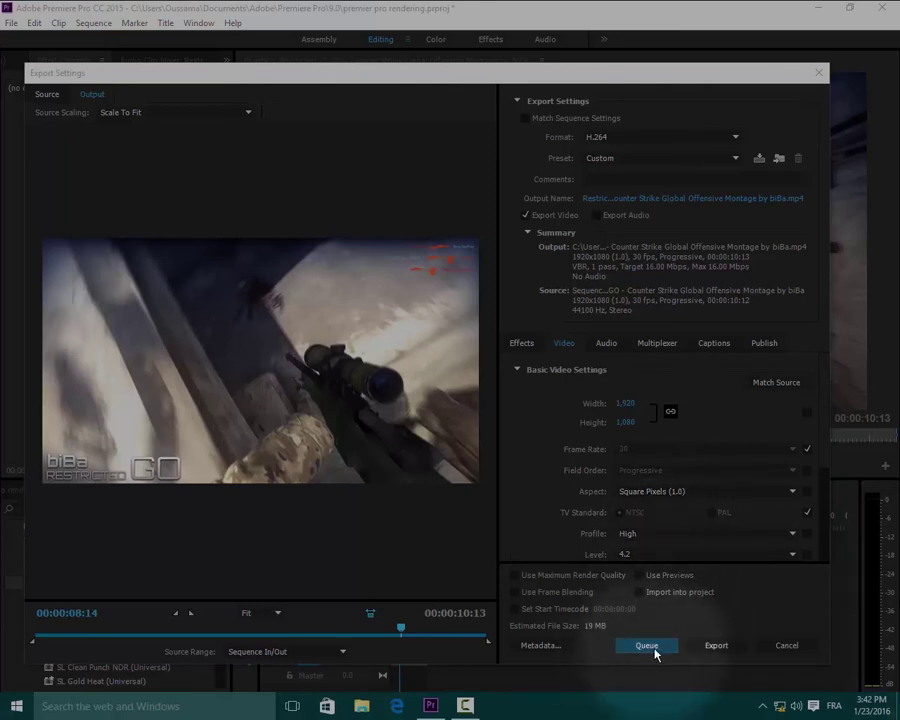
pyautogui.click(641, 648)
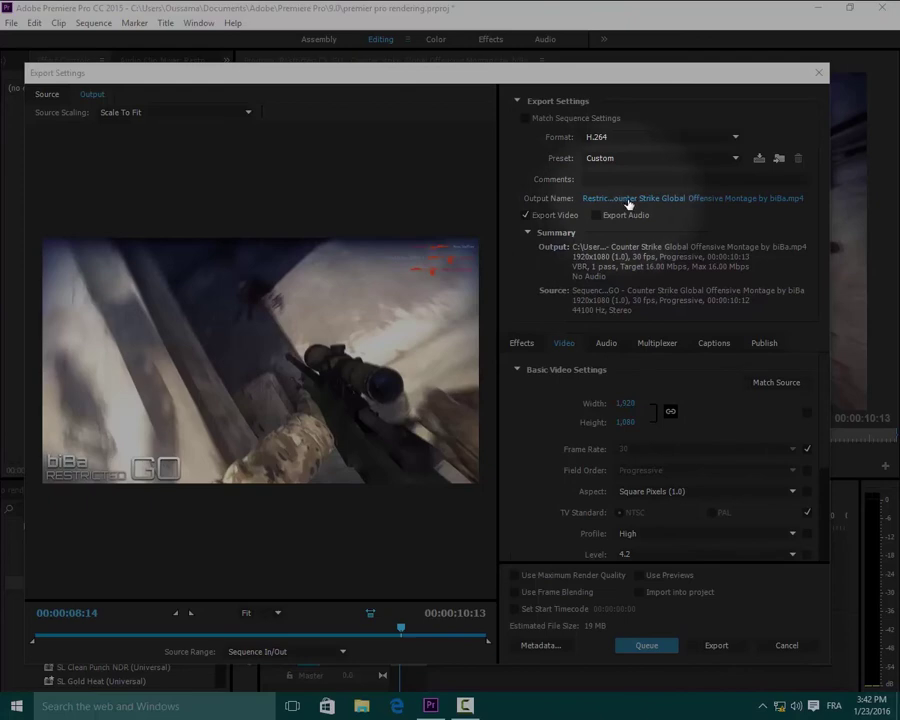
# Save the exported montage MP4 to the Desktop under the montage's name.
pyautogui.click(688, 199)
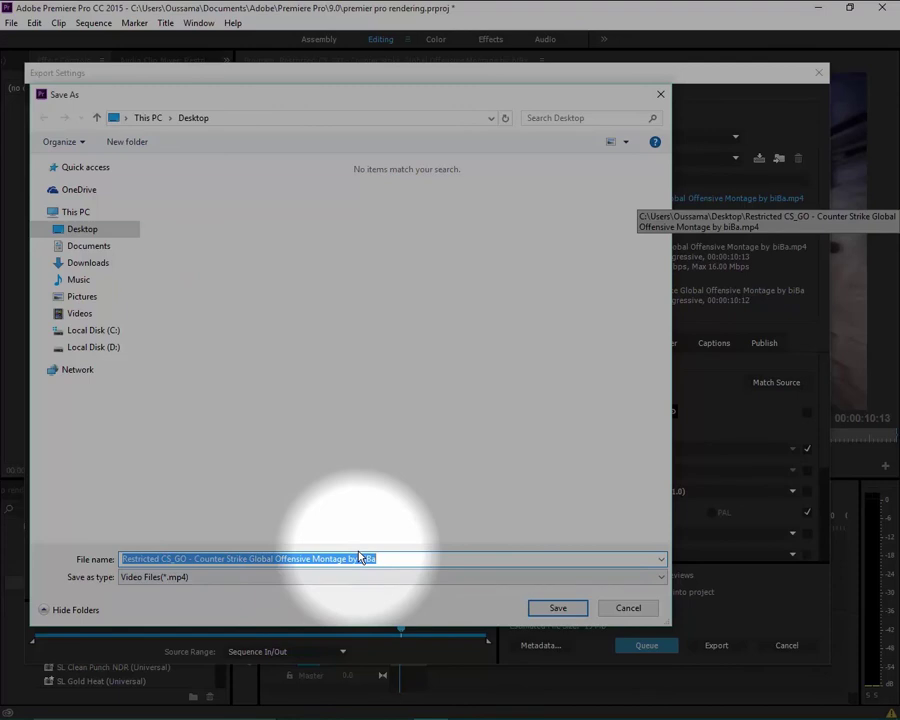
pyautogui.click(84, 228)
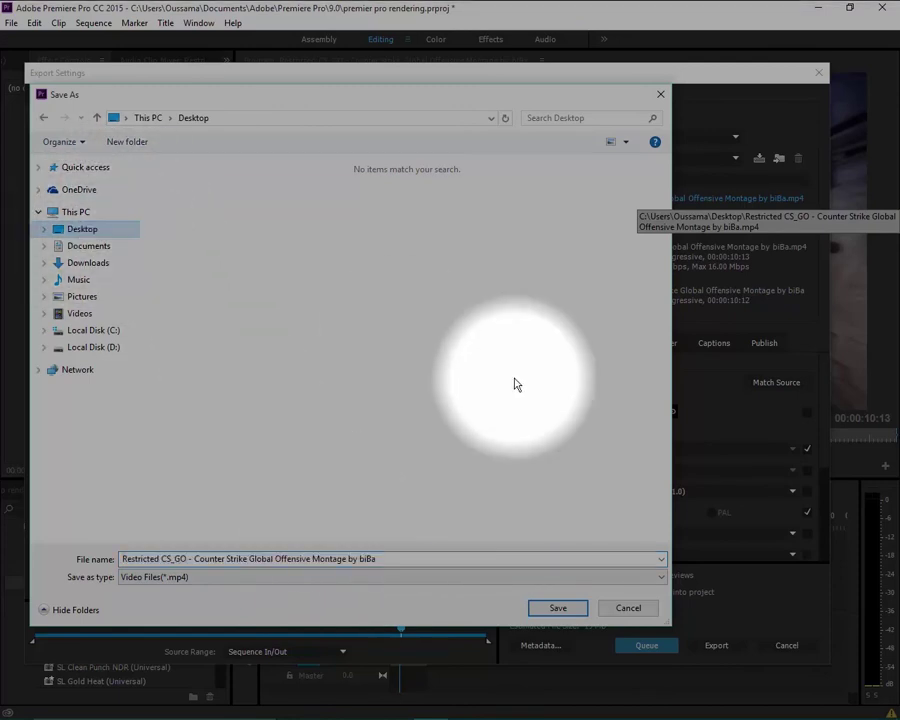
pyautogui.click(571, 611)
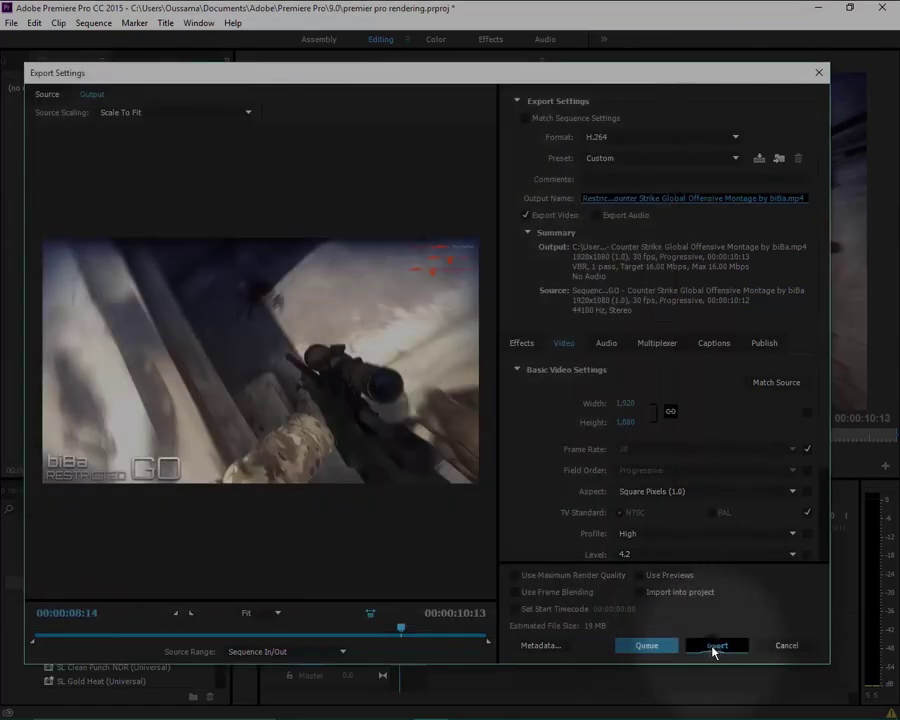
# Export the montage, encoding the H.264 MP4 to the Desktop.
pyautogui.click(714, 645)
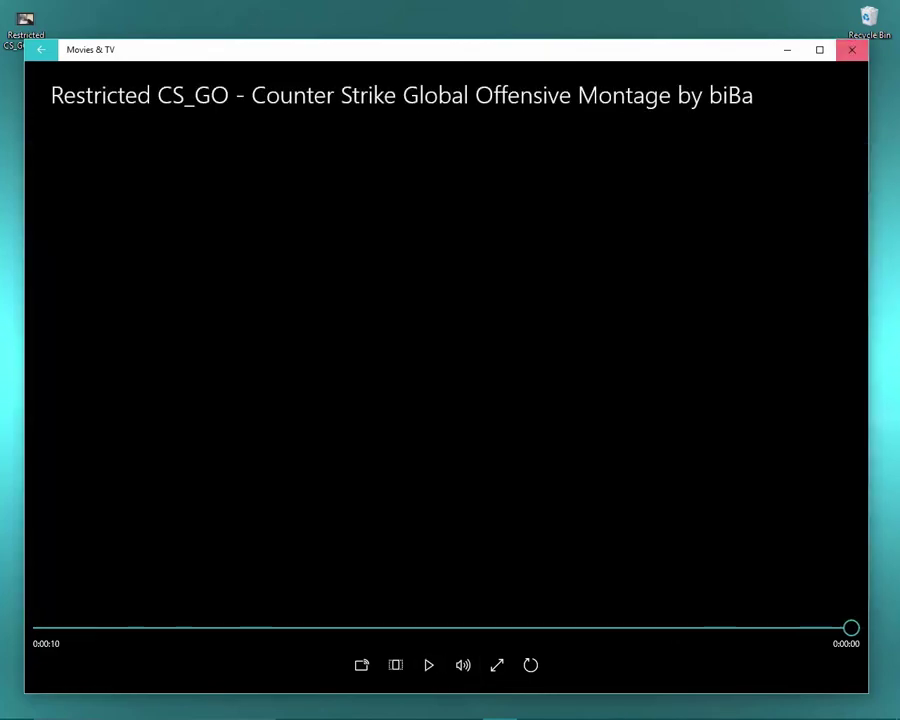
# Close the Movies & TV window after the montage finishes playing.
pyautogui.click(851, 49)
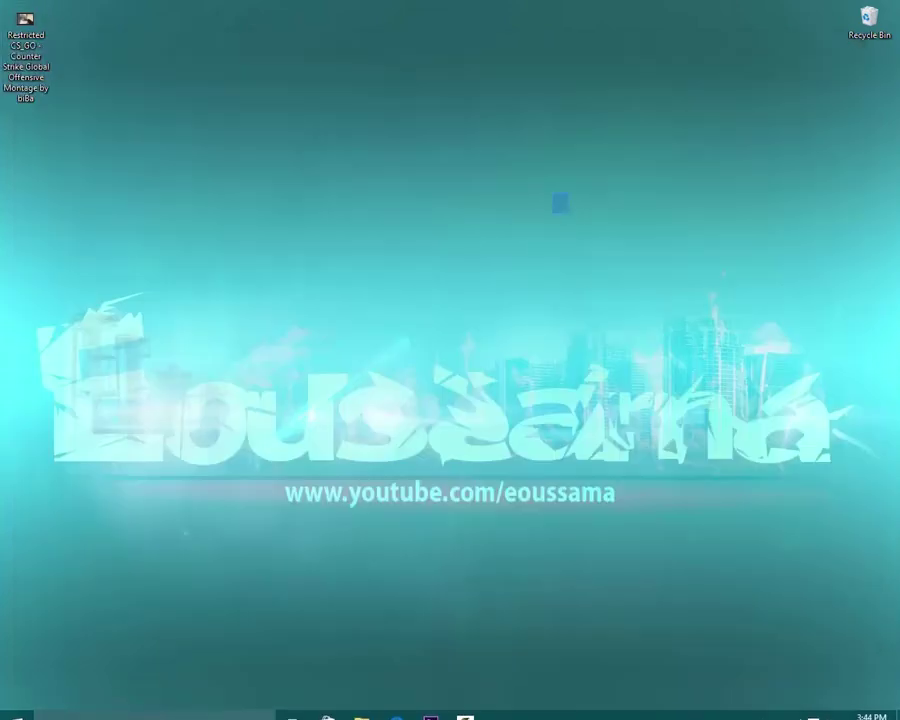